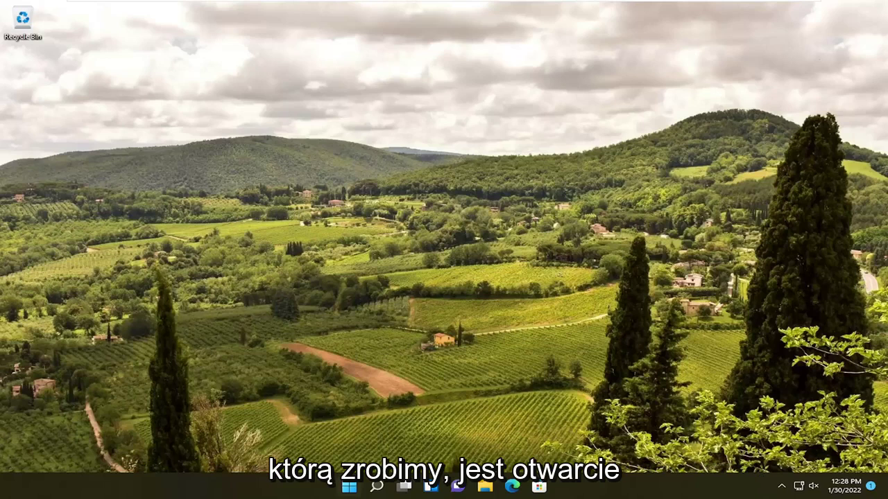
# Step: Search for 'services' and launch the Services app
pyautogui.click(376, 487)
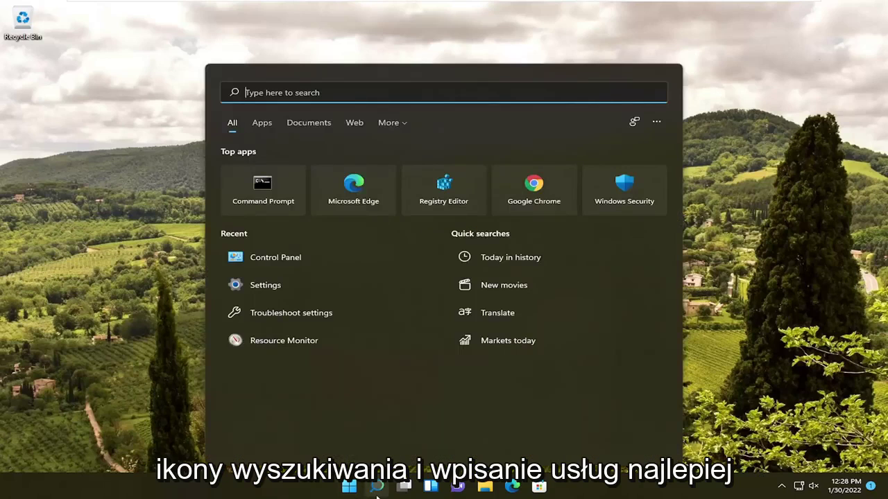
pyautogui.write('services')
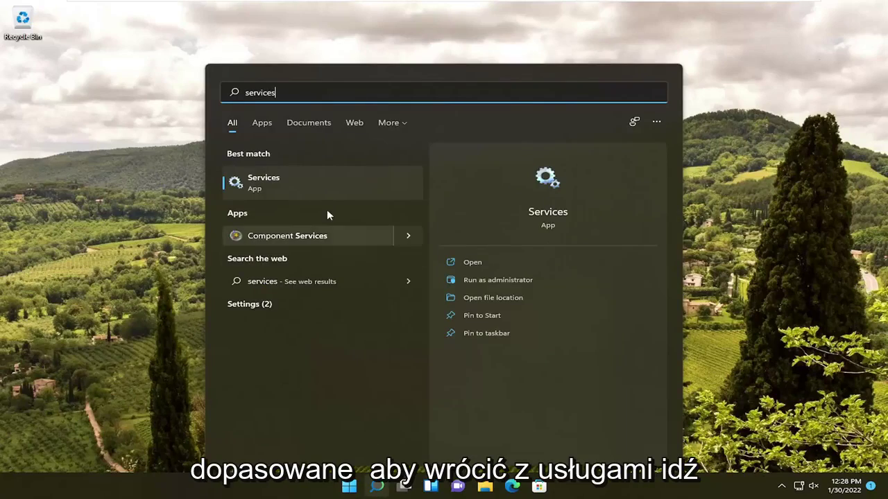
pyautogui.click(267, 181)
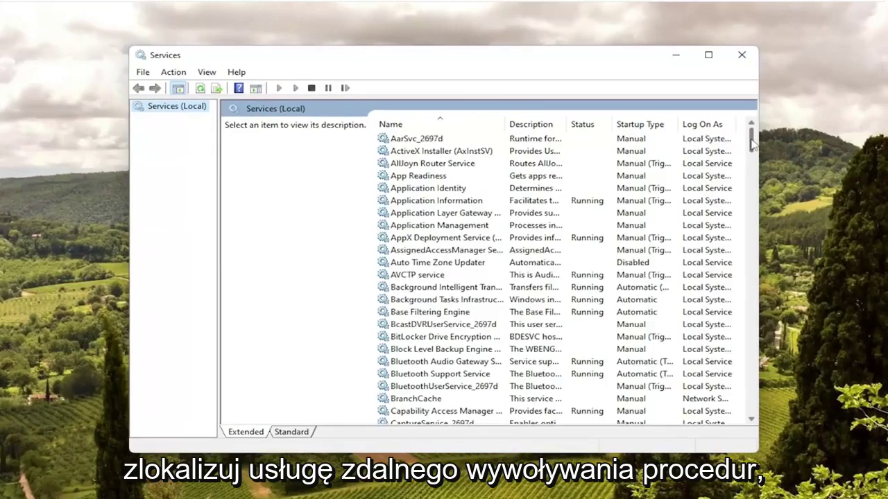
# Step: Check that Remote Procedure Call (RPC) is Running with Automatic startup, then close its properties
pyautogui.moveTo(728, 129); pyautogui.dragTo(728, 306)
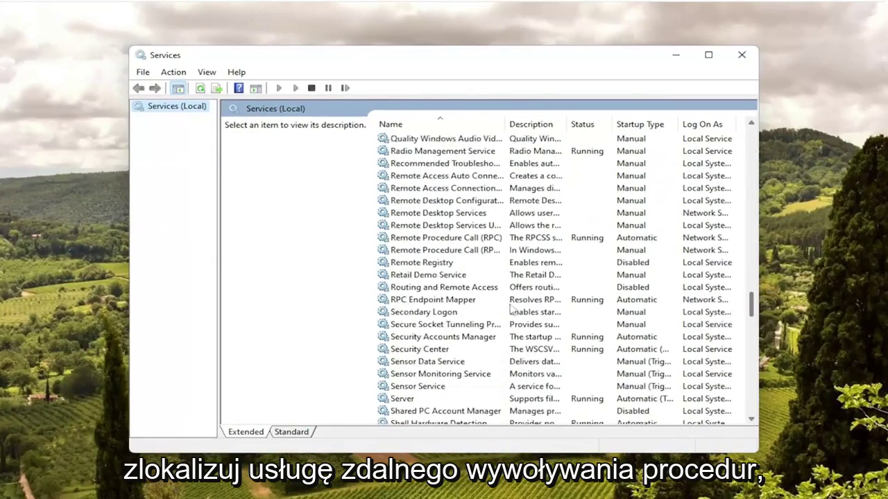
pyautogui.click(427, 251)
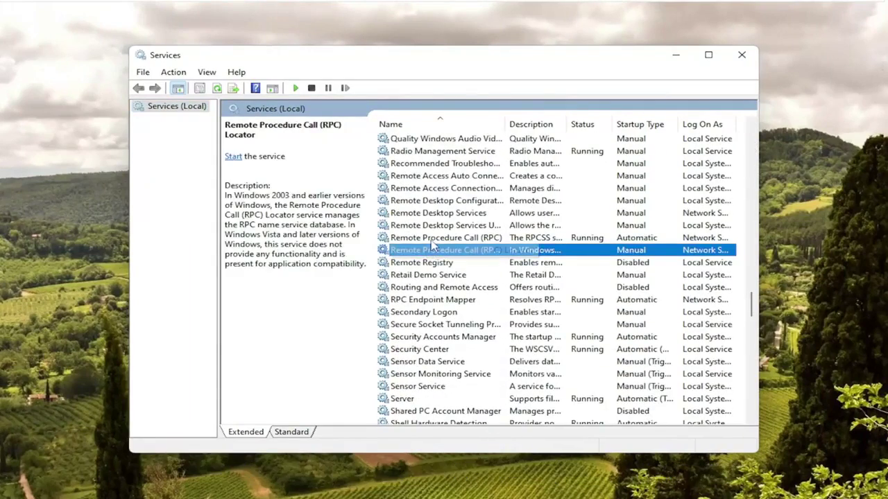
pyautogui.click(435, 239)
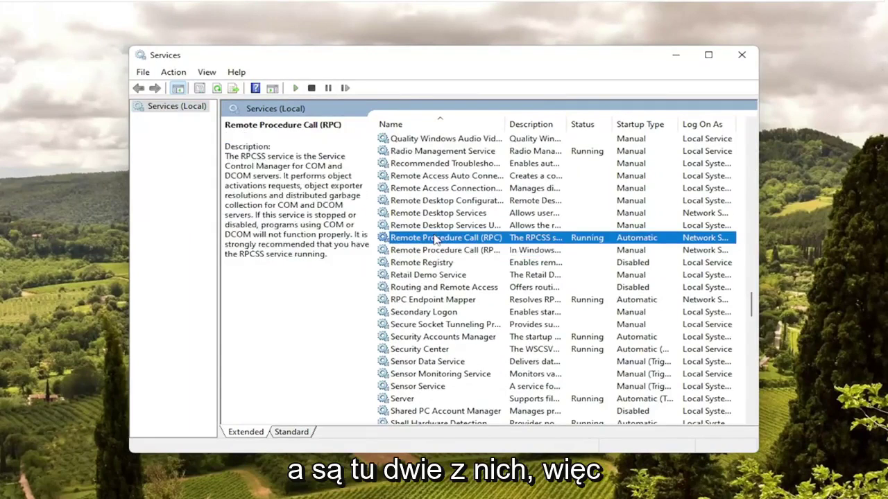
pyautogui.doubleClick(418, 239)
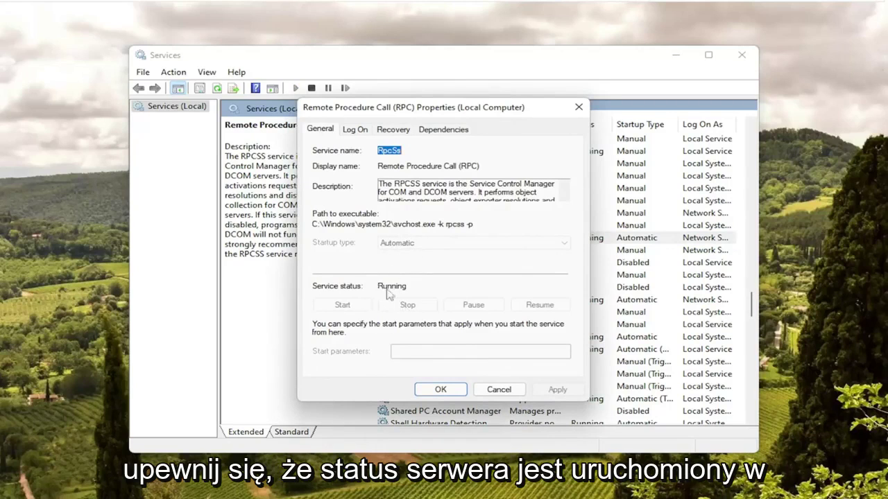
pyautogui.click(440, 390)
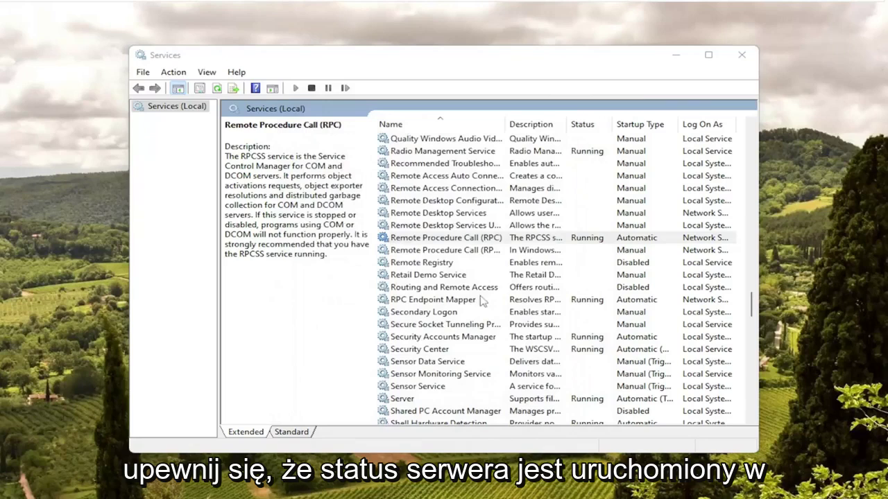
# Step: Set the RPC Locator service to Automatic, start it, apply the change, and close Services
pyautogui.doubleClick(451, 250)
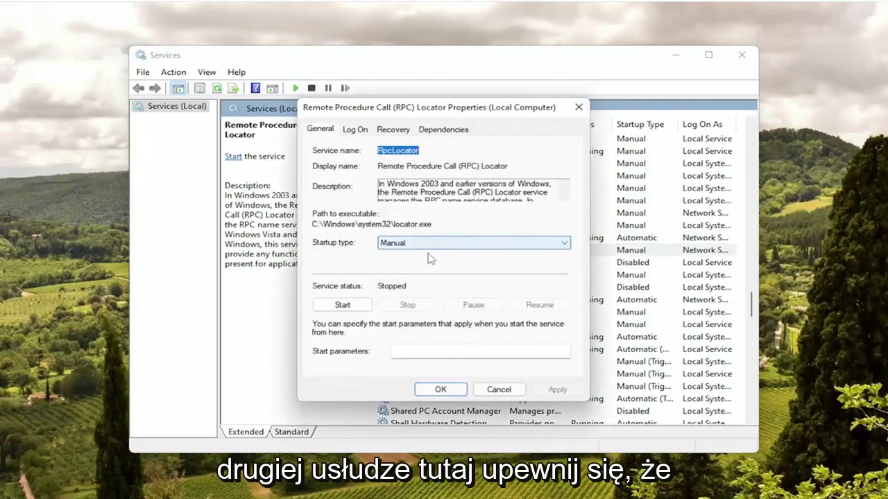
pyautogui.click(426, 244)
pyautogui.click(409, 263)
pyautogui.click(367, 307)
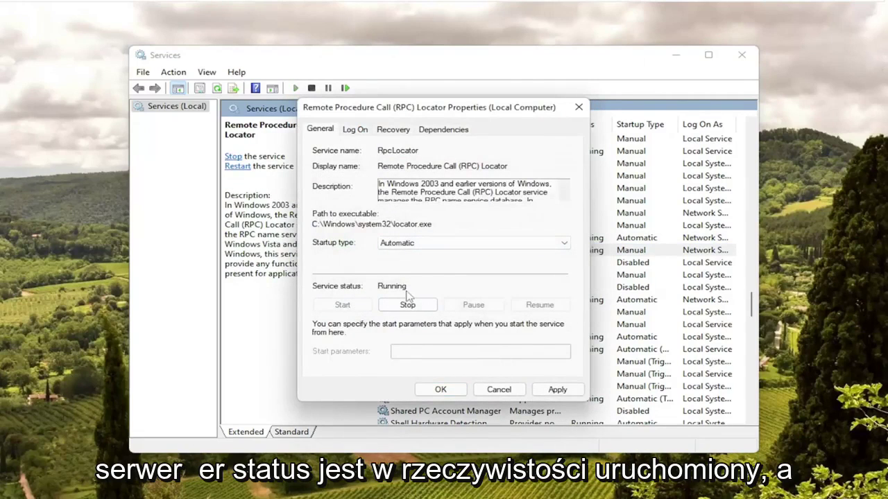
pyautogui.click(558, 390)
pyautogui.click(441, 390)
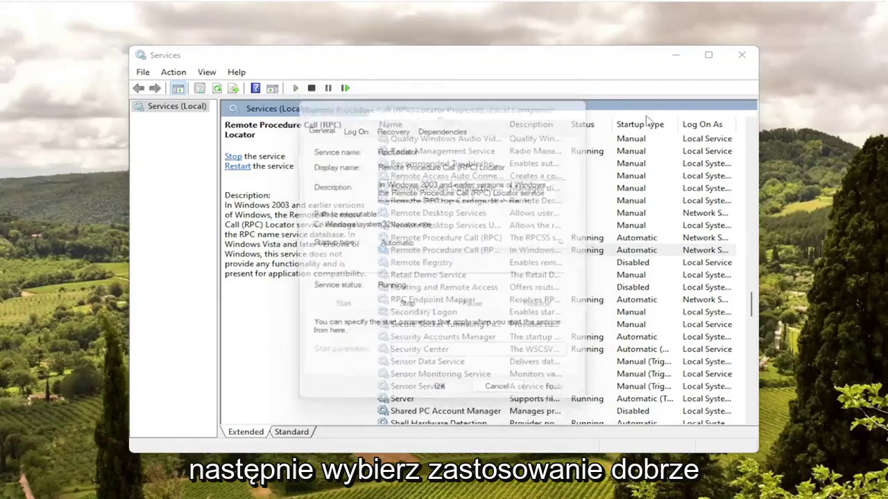
pyautogui.click(745, 64)
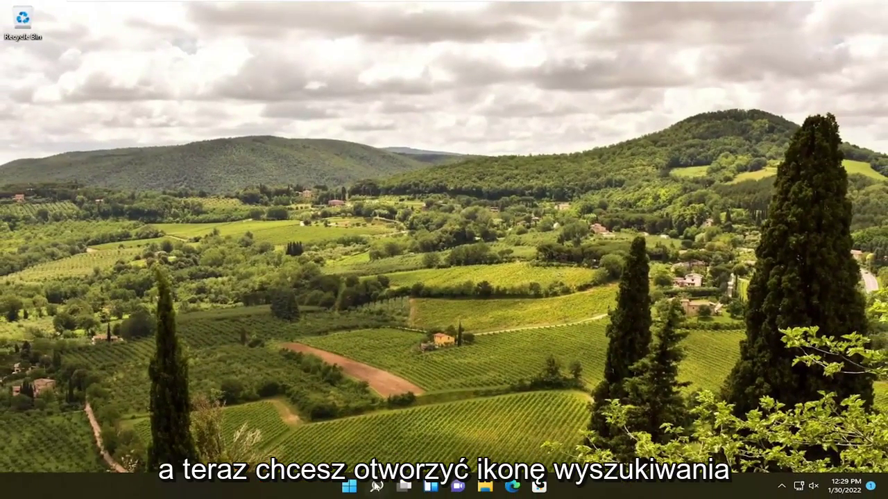
# Step: Search 'index' to launch Indexing Options and center its window on screen
pyautogui.click(376, 487)
pyautogui.write('index')
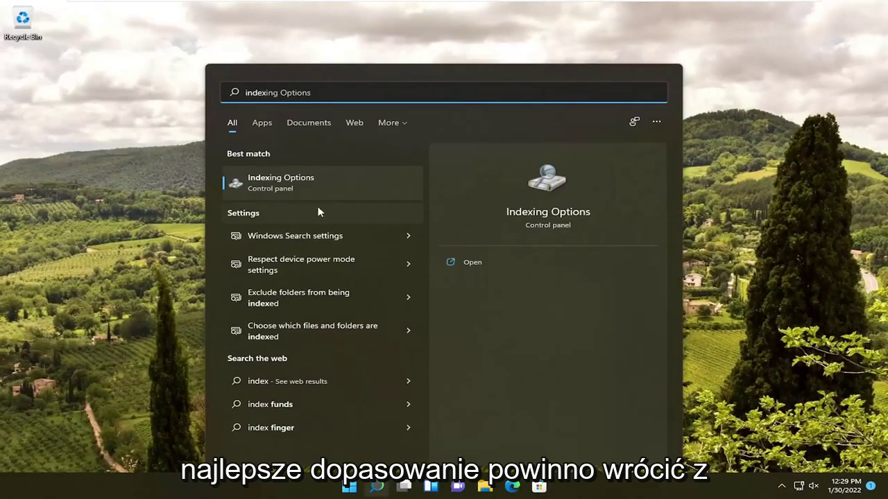
pyautogui.click(297, 182)
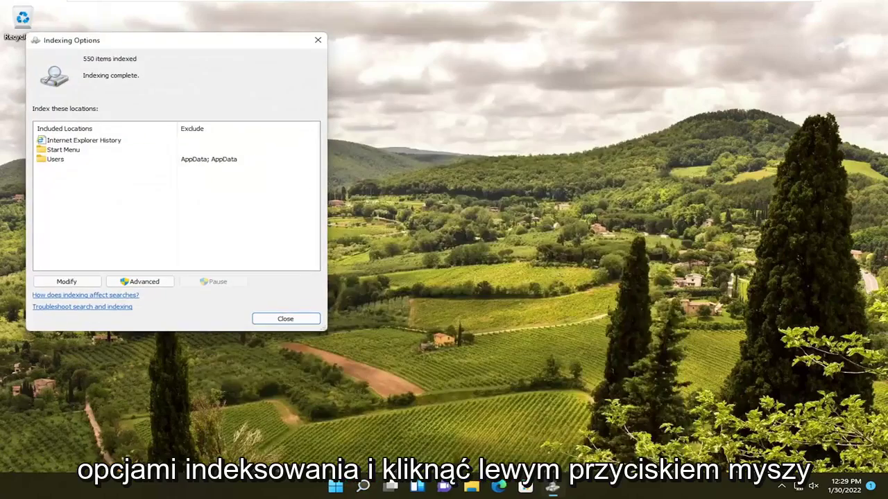
pyautogui.moveTo(139, 41); pyautogui.dragTo(402, 64)
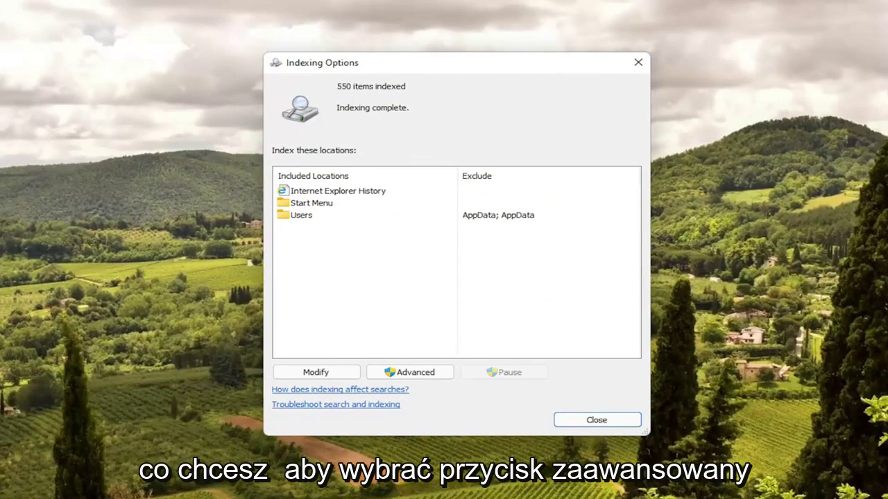
# Step: Rebuild the search index from the Advanced settings and confirm the prompt
pyautogui.click(407, 373)
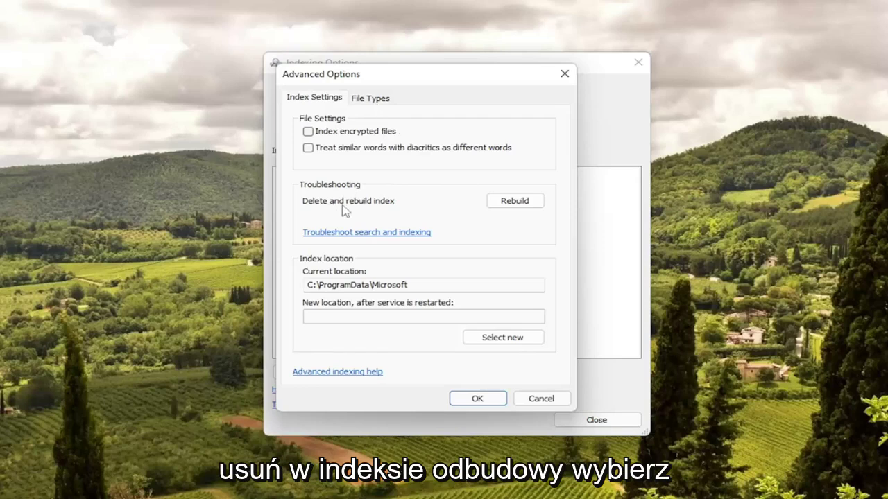
pyautogui.click(515, 205)
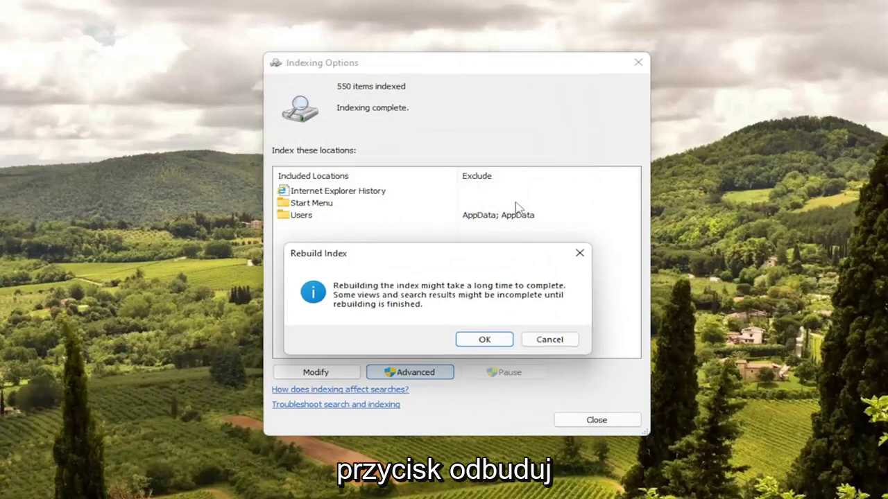
pyautogui.click(484, 339)
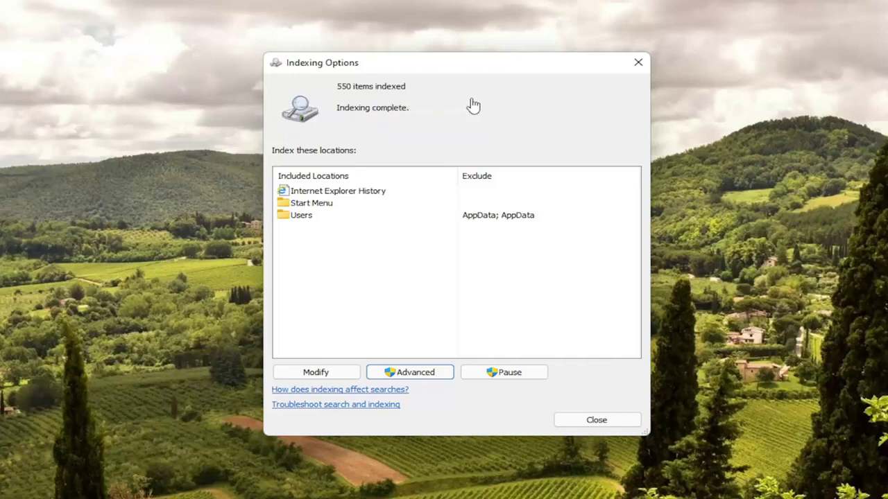
# Step: Close Indexing Options and launch Command Prompt as administrator, approving the UAC prompt
pyautogui.click(638, 63)
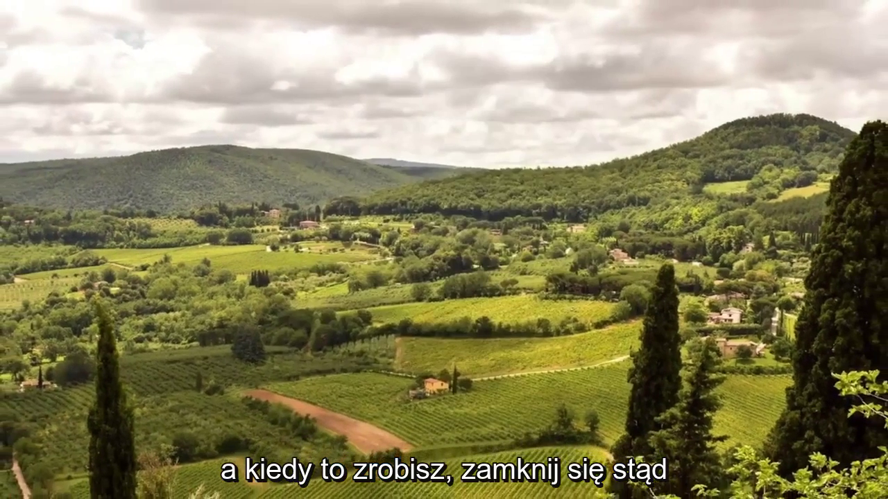
pyautogui.press('super+s')
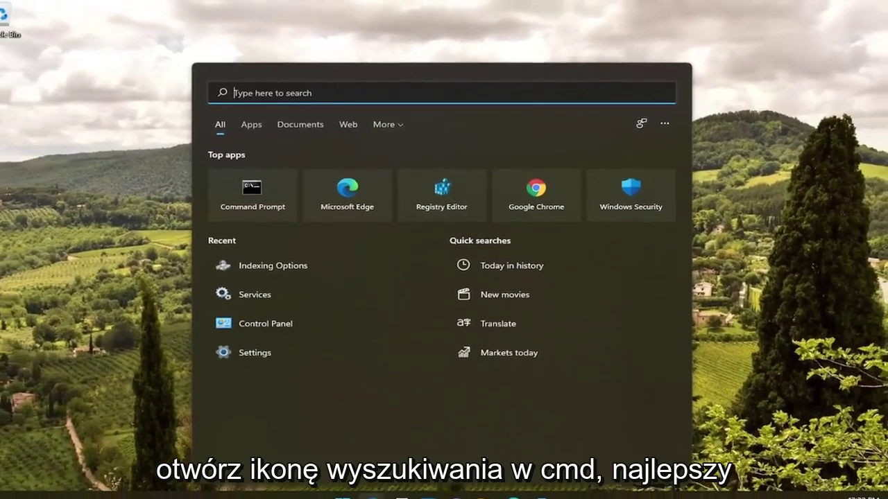
pyautogui.write('cmd')
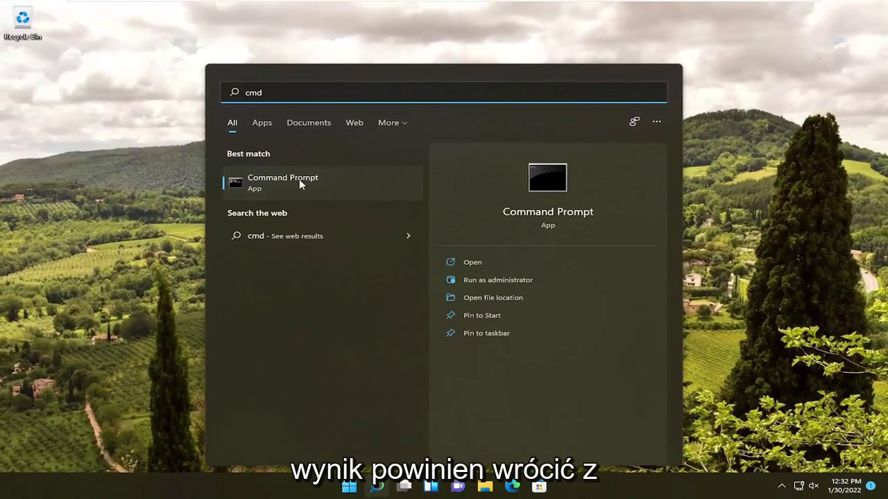
pyautogui.rightClick(315, 188)
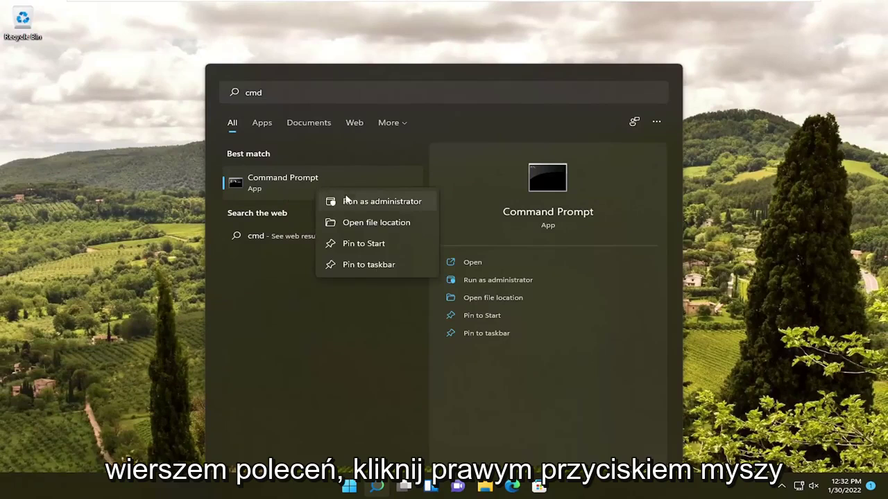
pyautogui.click(386, 206)
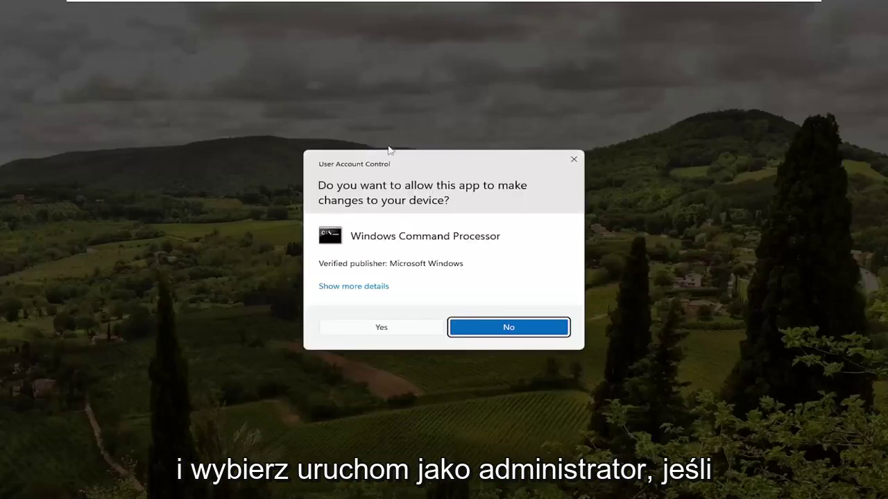
pyautogui.click(388, 331)
pyautogui.moveTo(349, 33); pyautogui.dragTo(460, 89)
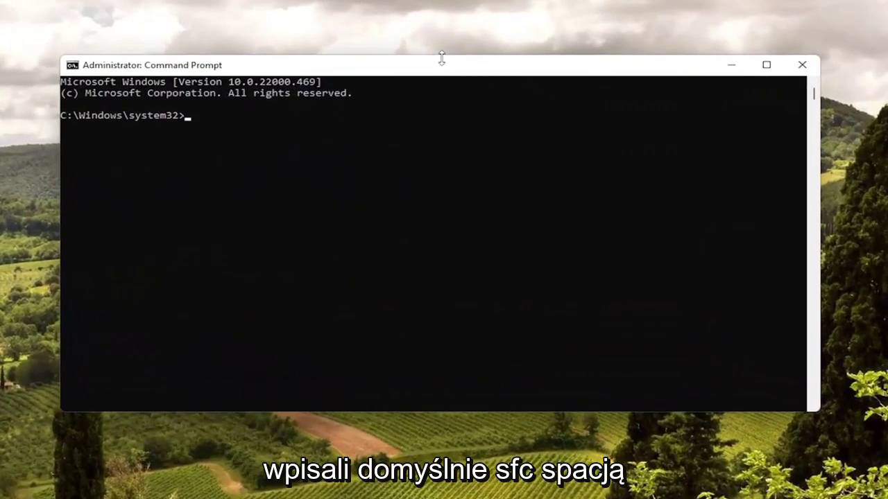
# Step: Run sfc /scannow until it reports no integrity violations, then close Command Prompt
pyautogui.write('sfc /scannow')
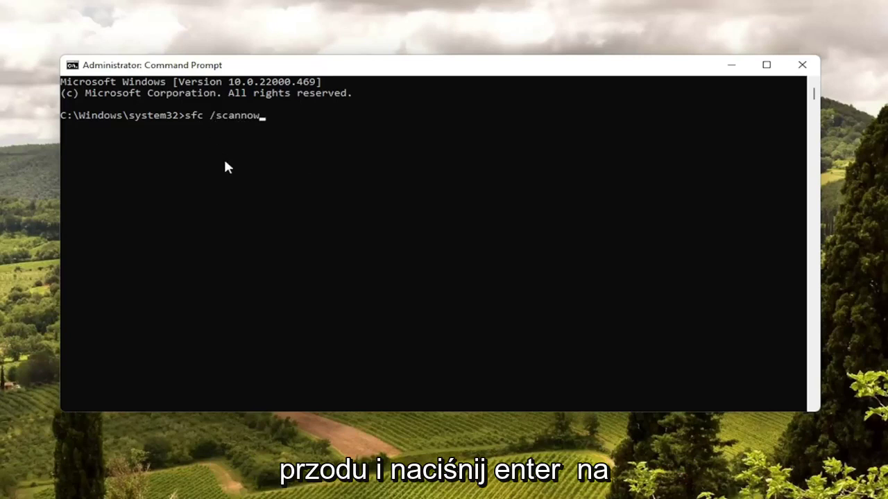
pyautogui.press('Return')
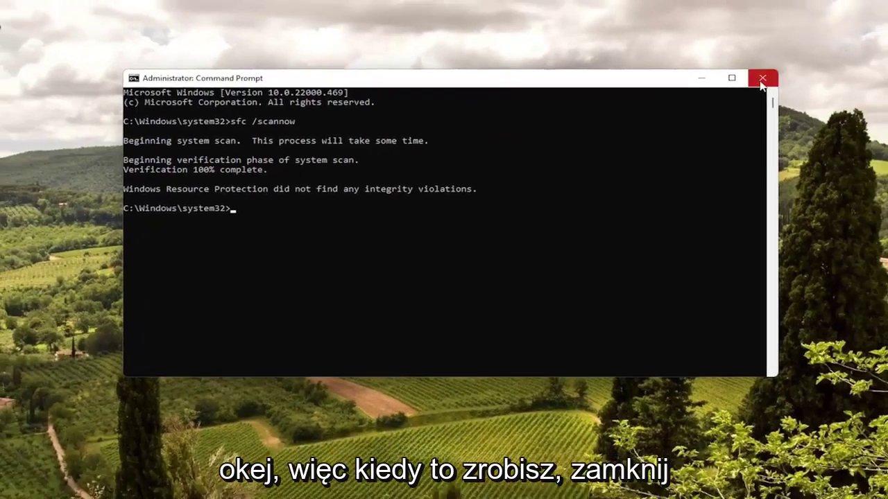
pyautogui.click(787, 69)
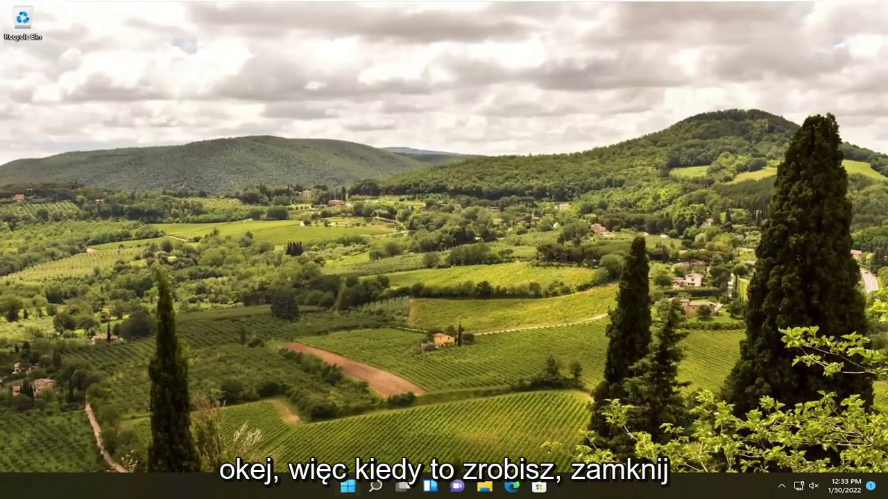
# Step: Restart the PC from the Start button's right-click menu
pyautogui.rightClick(349, 486)
pyautogui.moveTo(336, 442)
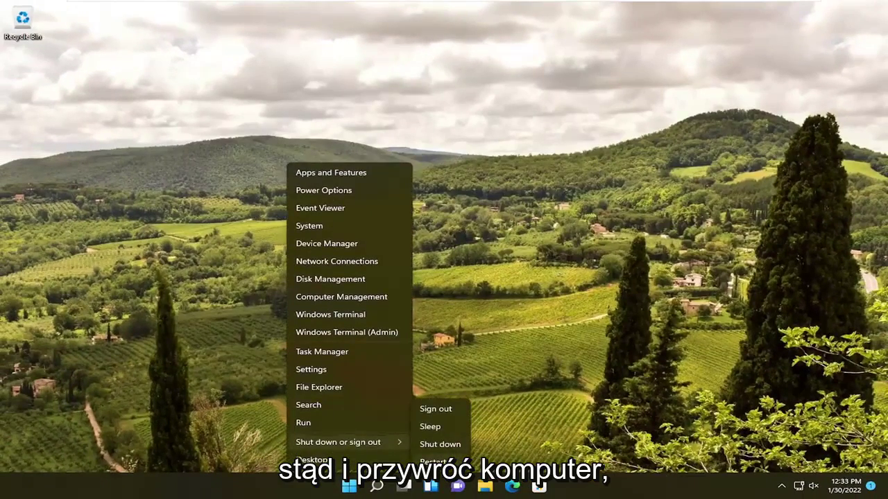
pyautogui.click(433, 461)
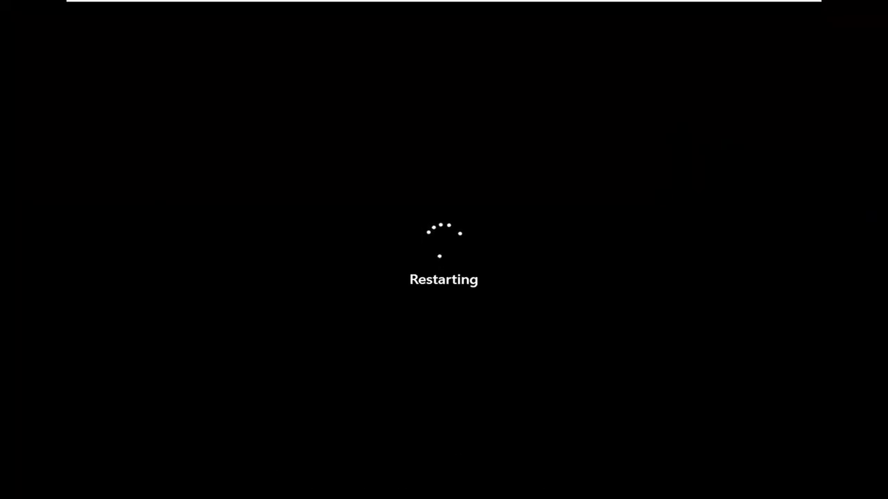